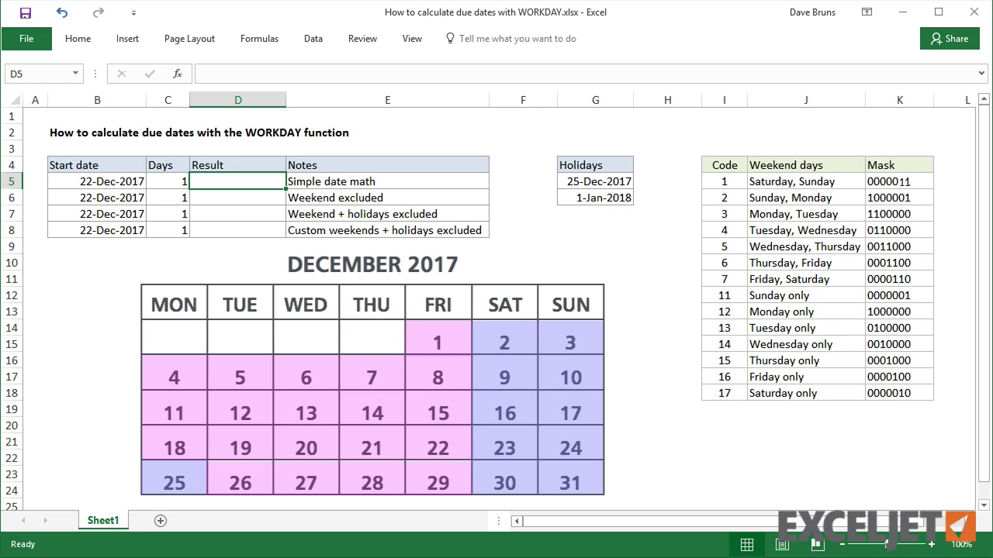
Enter the formula =B5+C5 in D5 to add the days to the start date.
text(=)
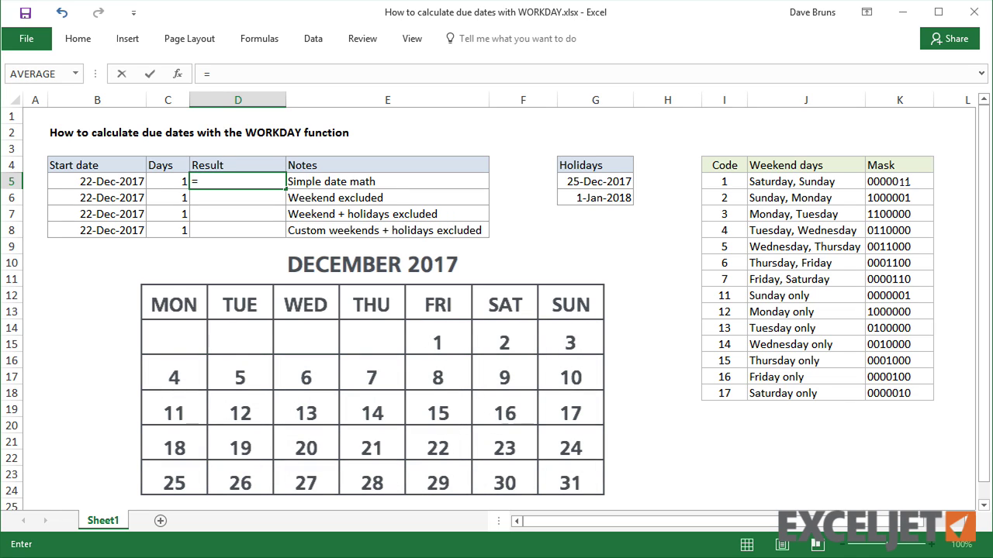
key(Left)
key(Left)
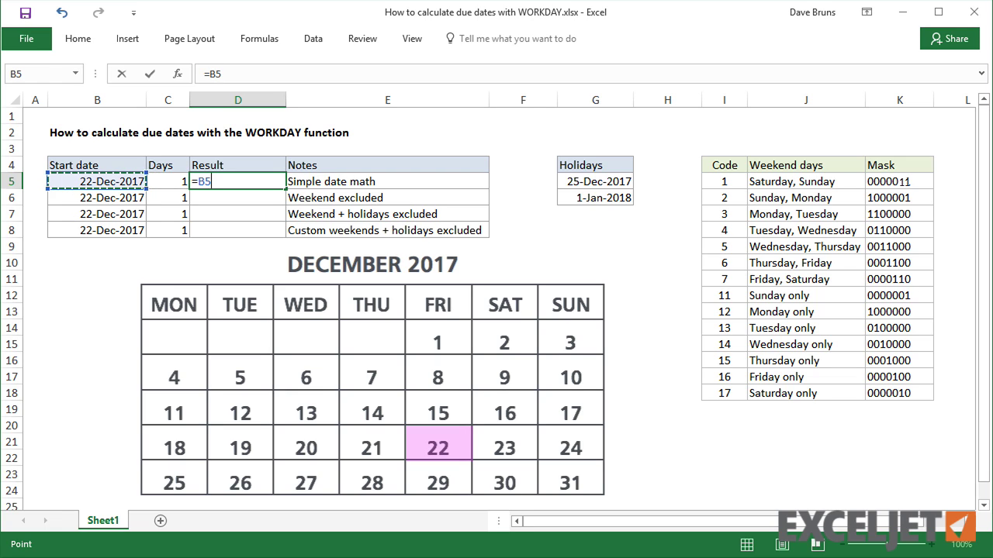
text(+)
key(Left)
key(Return)
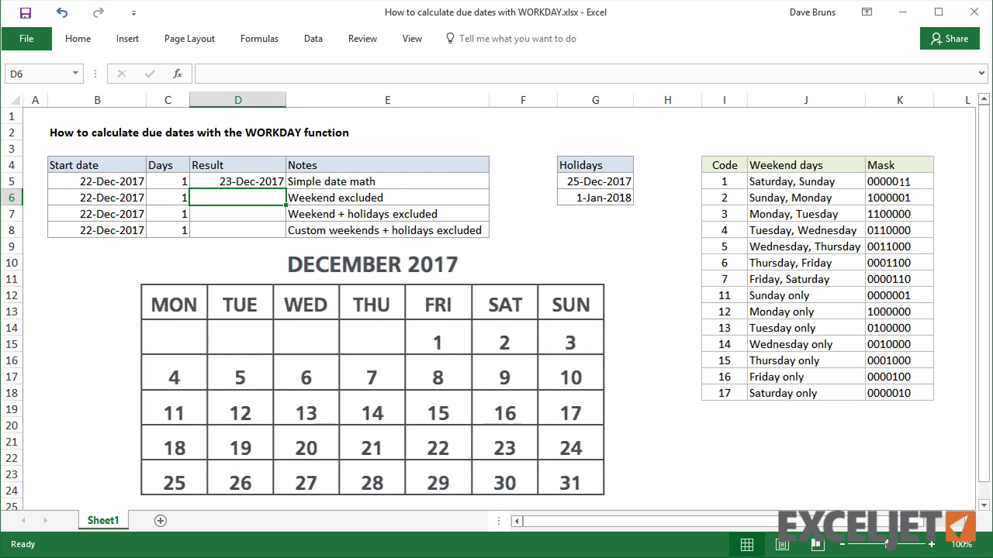
Change the days in C5 to -1 so D5 shows 21-Dec-2017.
click(237, 180)
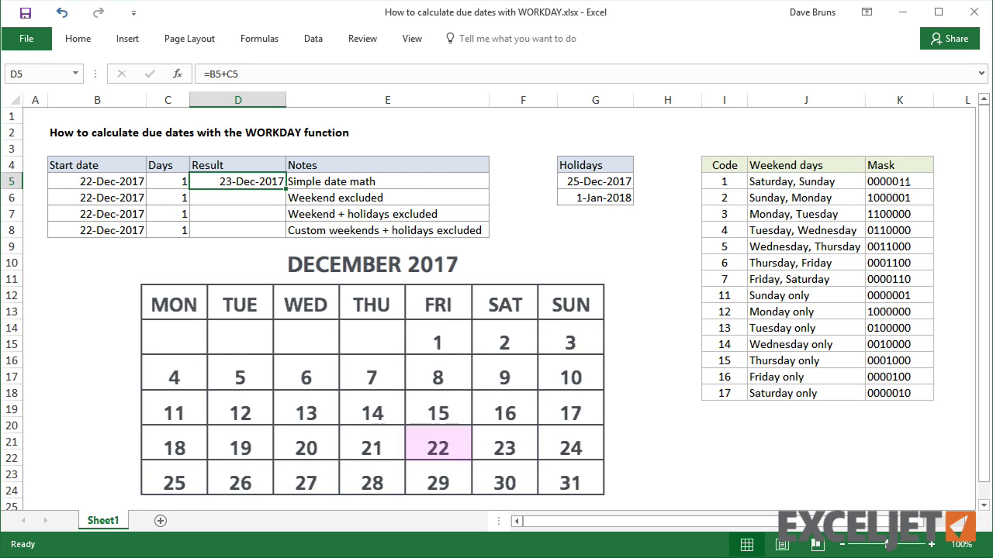
click(167, 181)
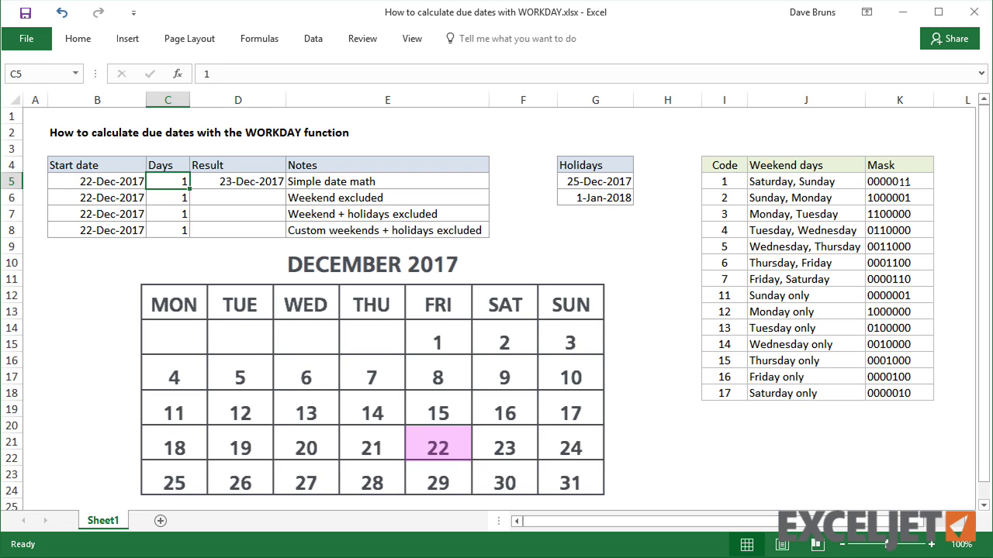
text(-1)
key(Return)
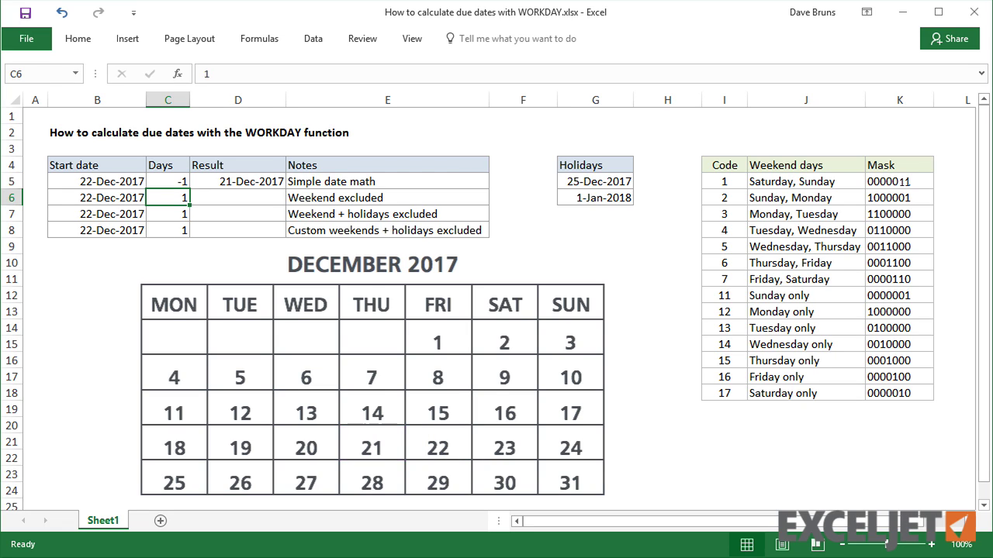
Briefly show the table's dates as serial numbers, then undo to restore date formatting.
drag(133, 180, 214, 230)
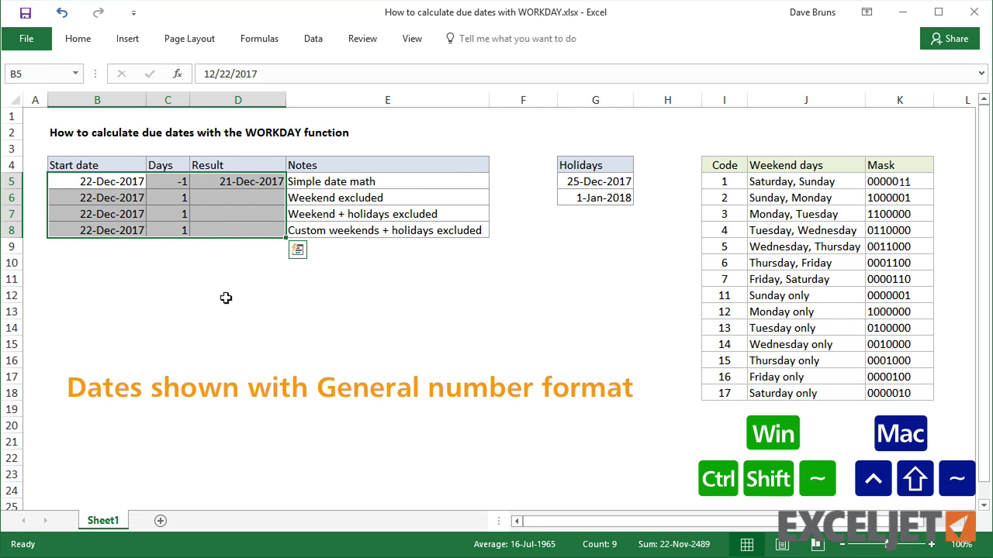
key(ctrl+shift+asciitilde)
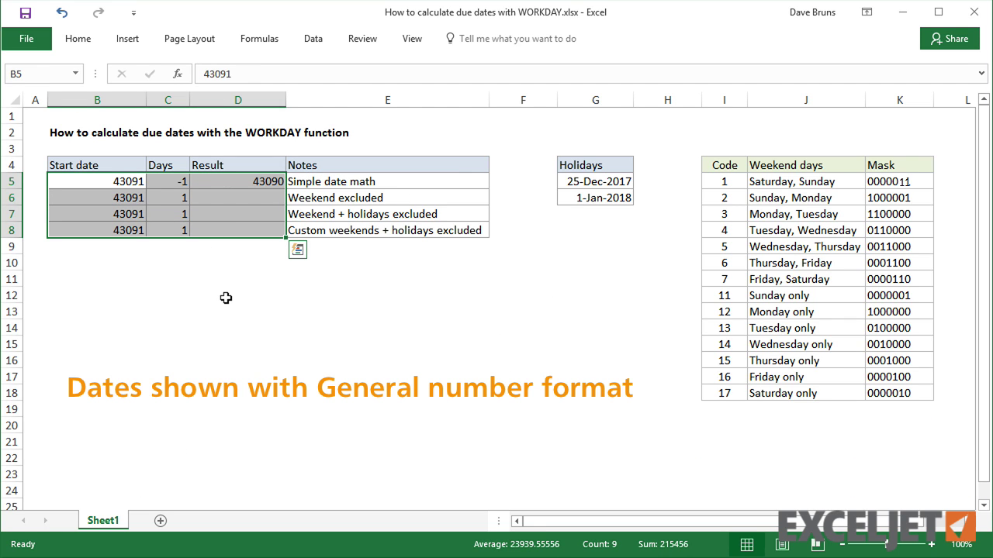
key(ctrl+z)
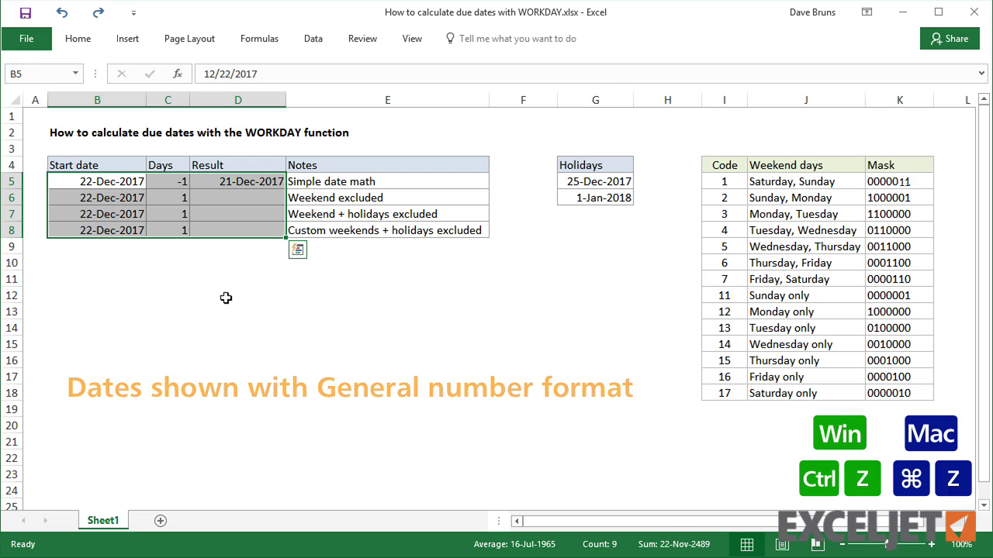
click(237, 204)
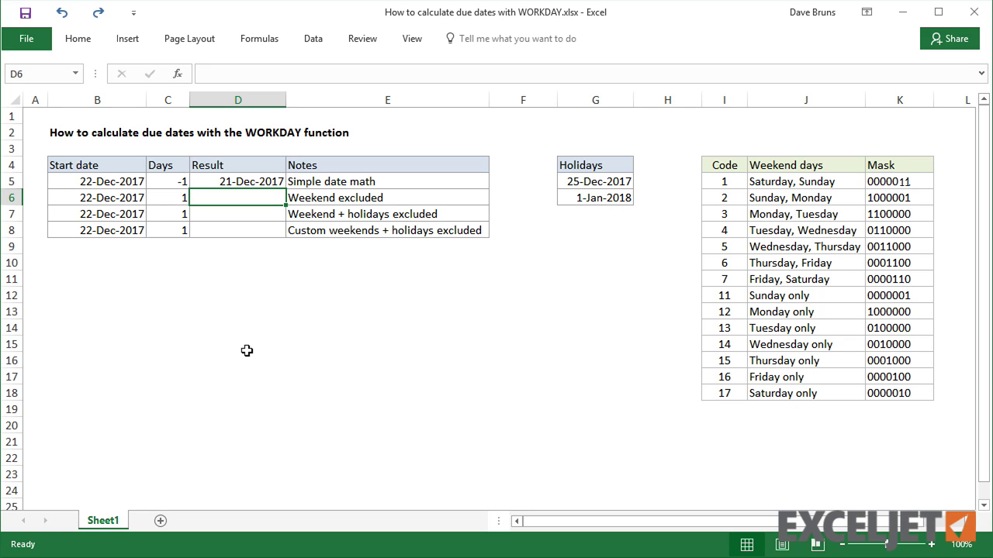
Apply the custom format ddd dd-mmm-yyyy to start dates B5:B8 and results D5:D8.
drag(128, 184, 137, 228)
drag(235, 186, 233, 226)
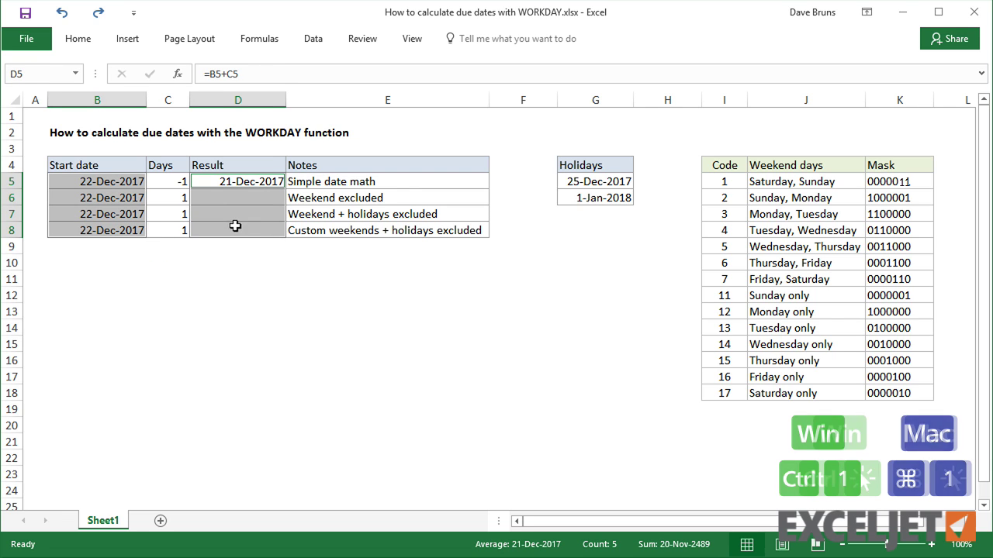
key(ctrl+1)
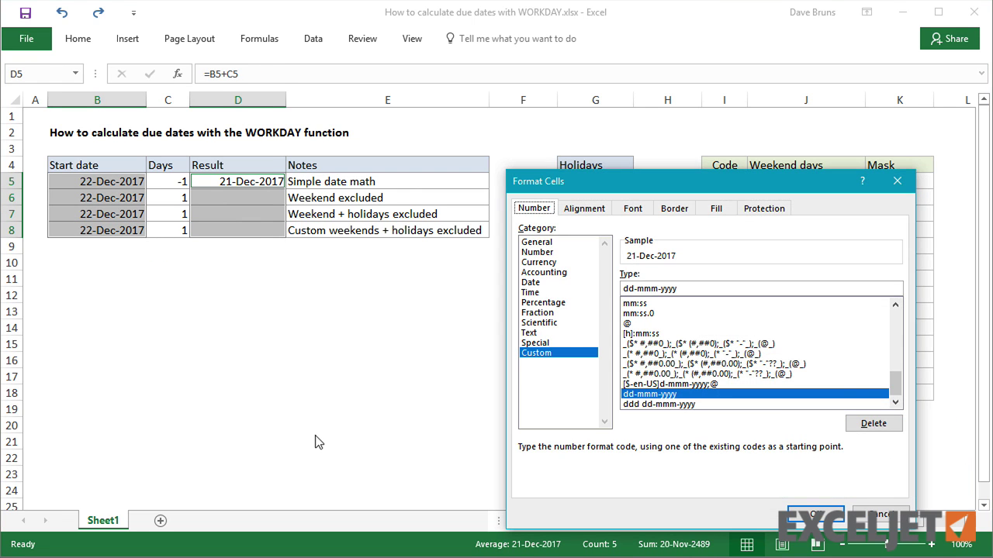
click(625, 287)
text(ddd)
key(Return)
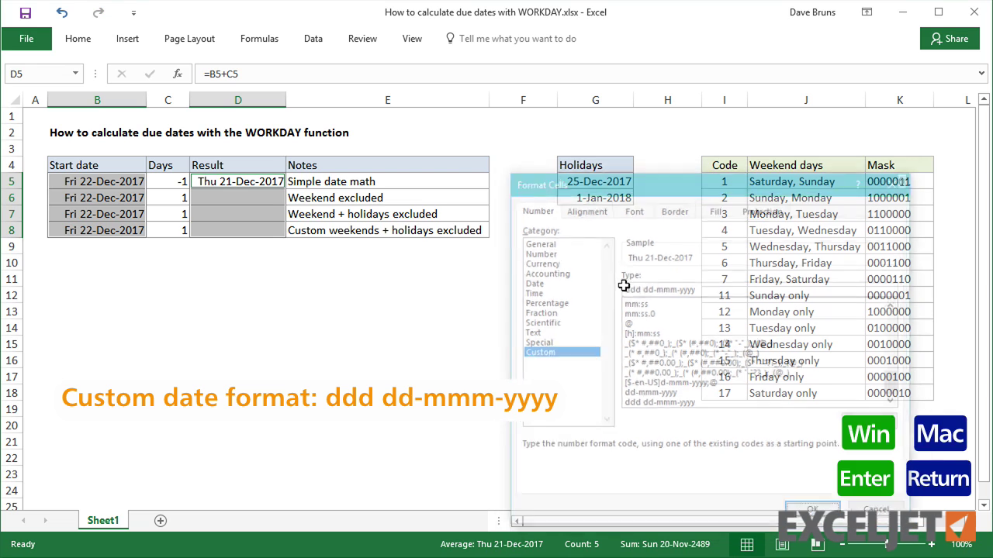
click(282, 198)
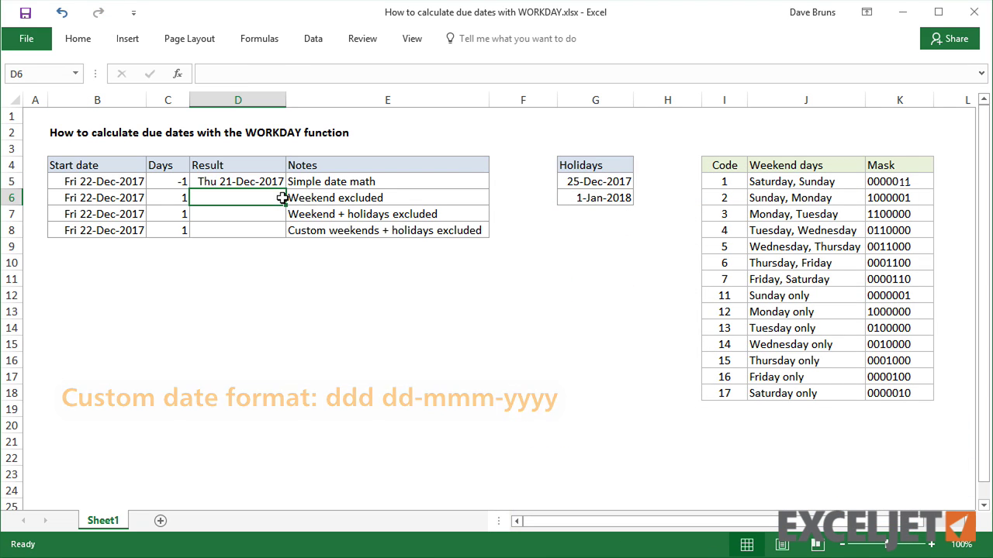
Enter =WORKDAY(B6,C6) in D6 to skip weekends when adding days.
click(279, 73)
text(=work)
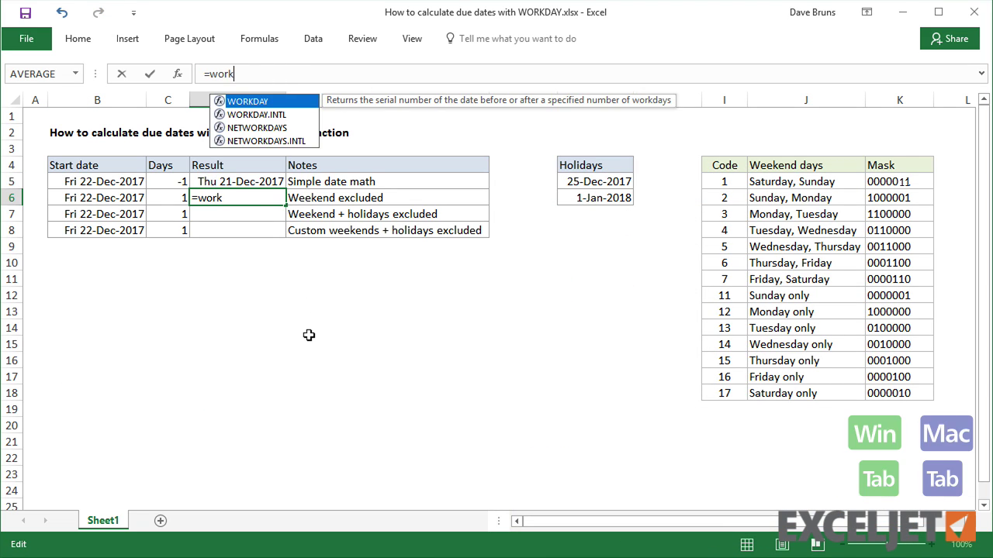
key(Tab)
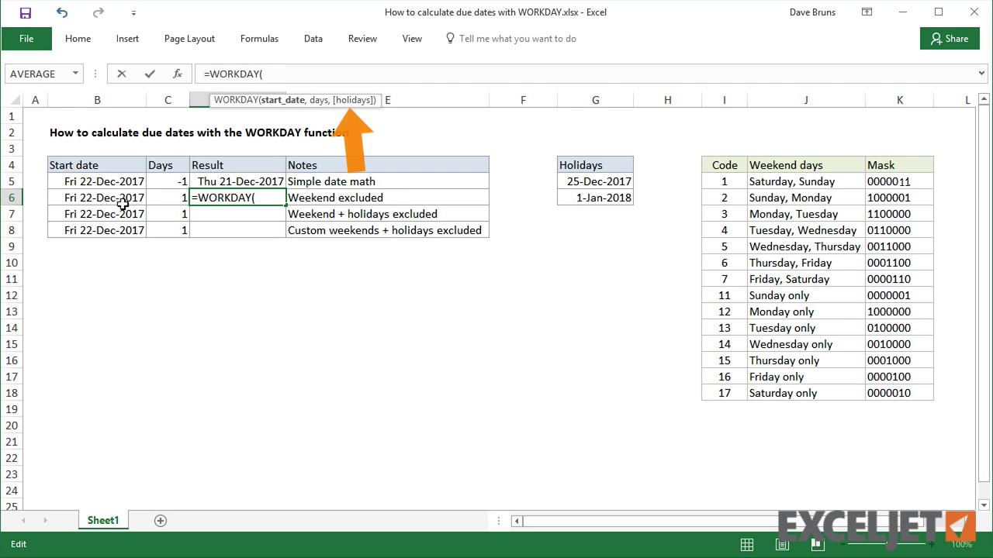
click(121, 202)
text(,)
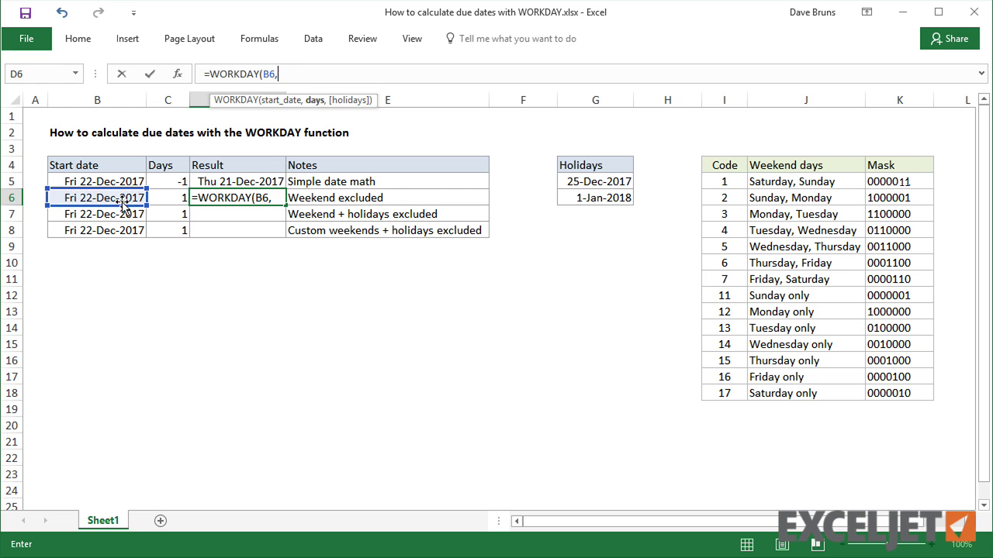
click(165, 198)
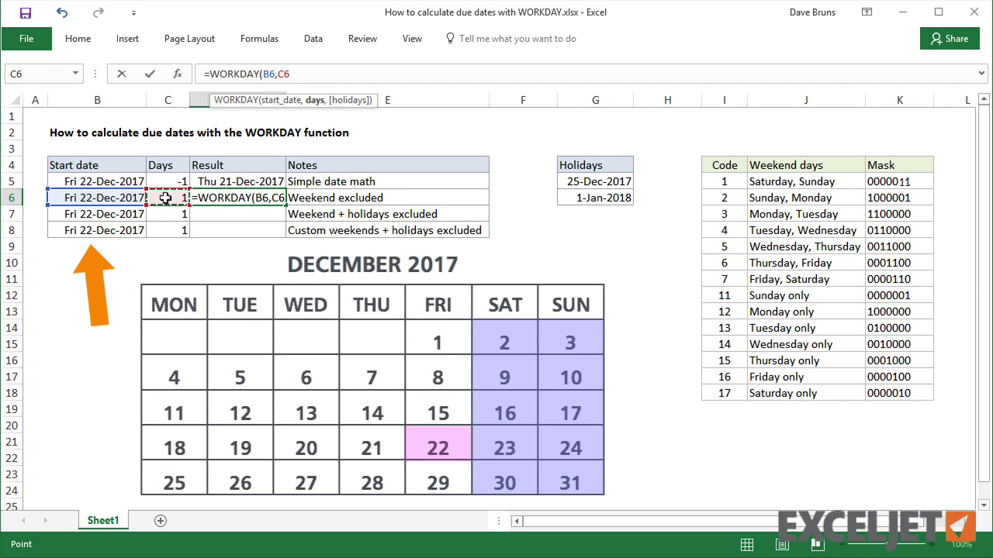
key(Return)
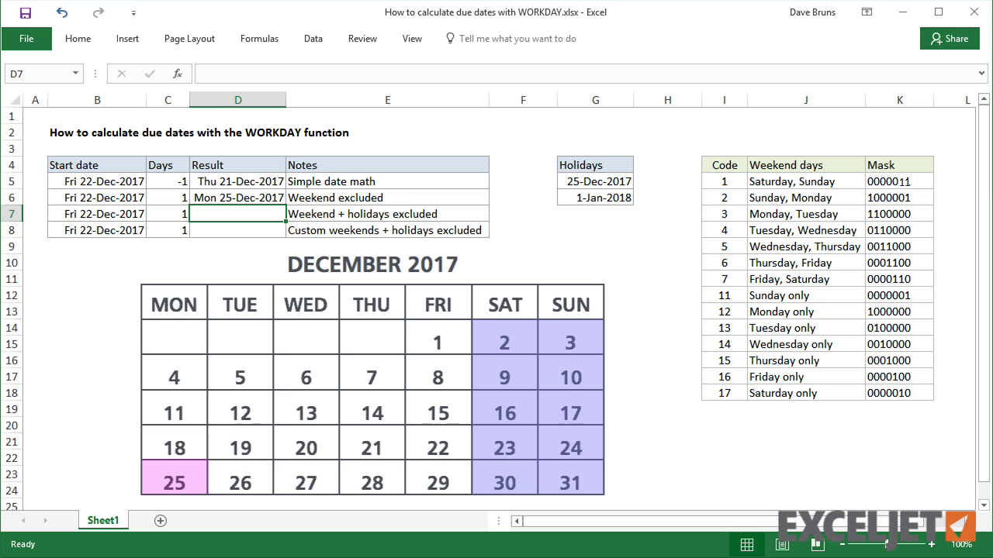
Set the days in C6 to 2 so D6 returns Tue 26-Dec-2017.
click(174, 201)
text(2)
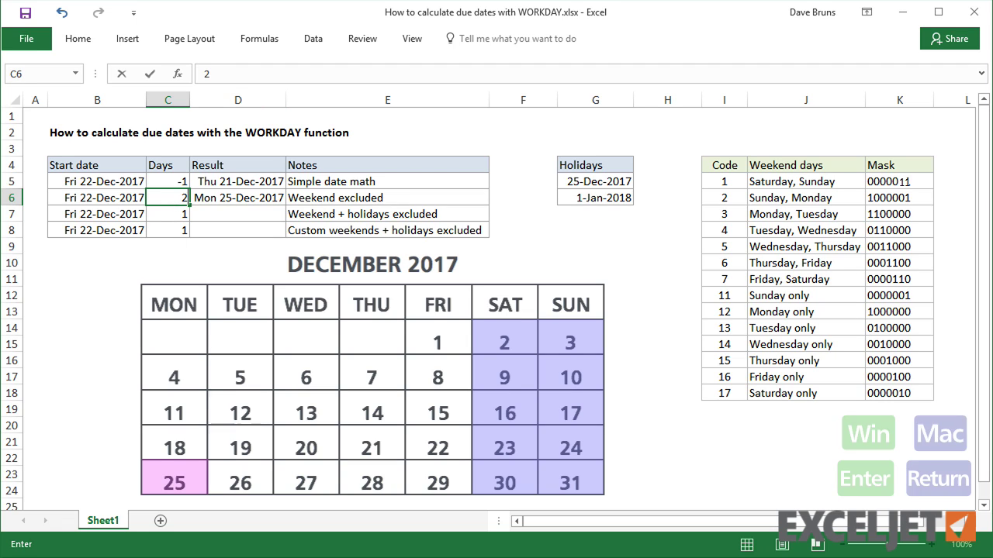
key(Return)
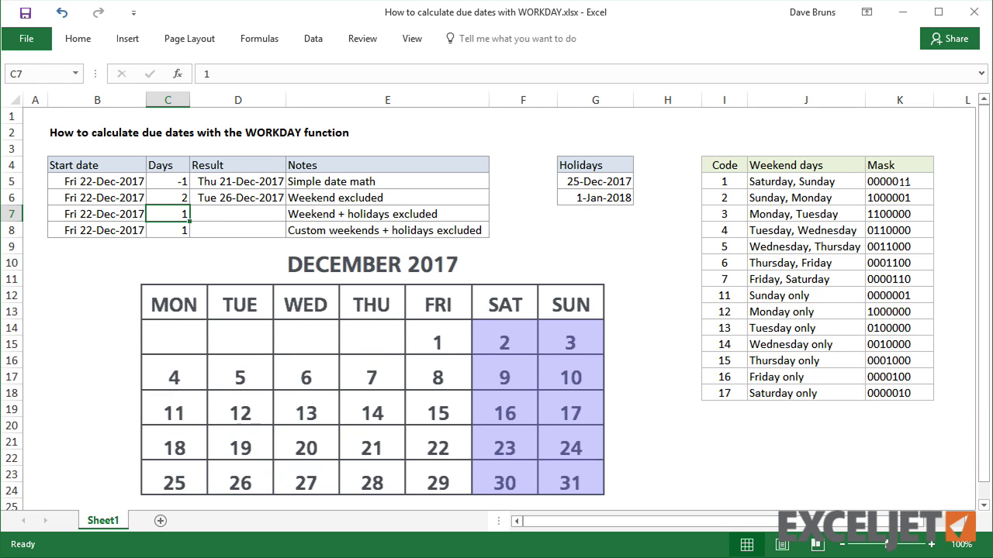
key(Tab)
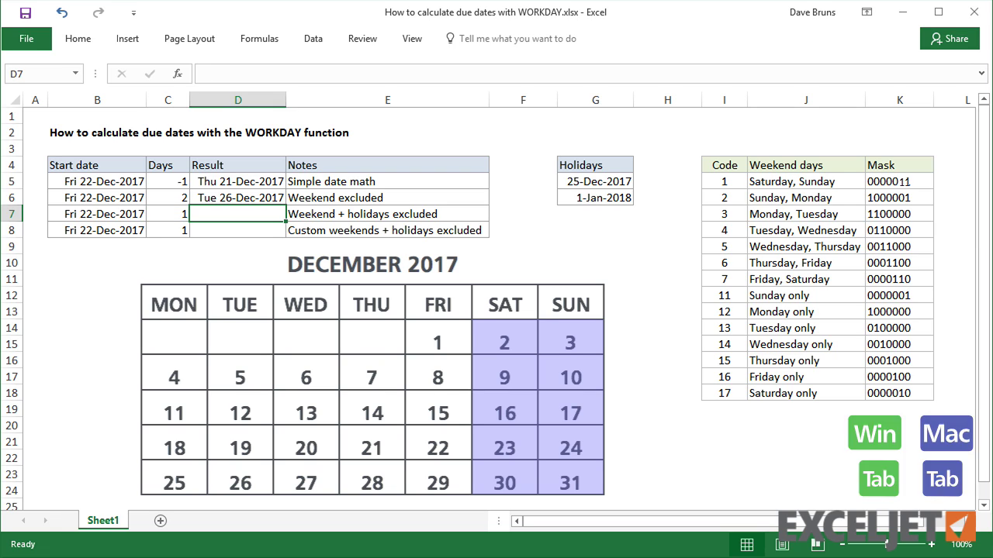
Enter =WORKDAY(B7,C7,G5:G6) in D7, excluding weekends and the G5:G6 holiday dates.
click(250, 73)
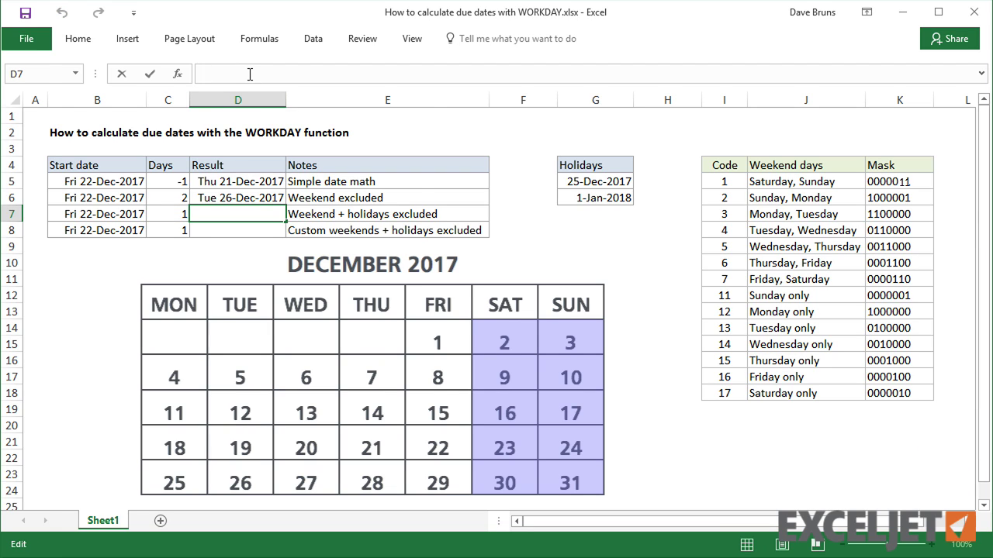
text(=work)
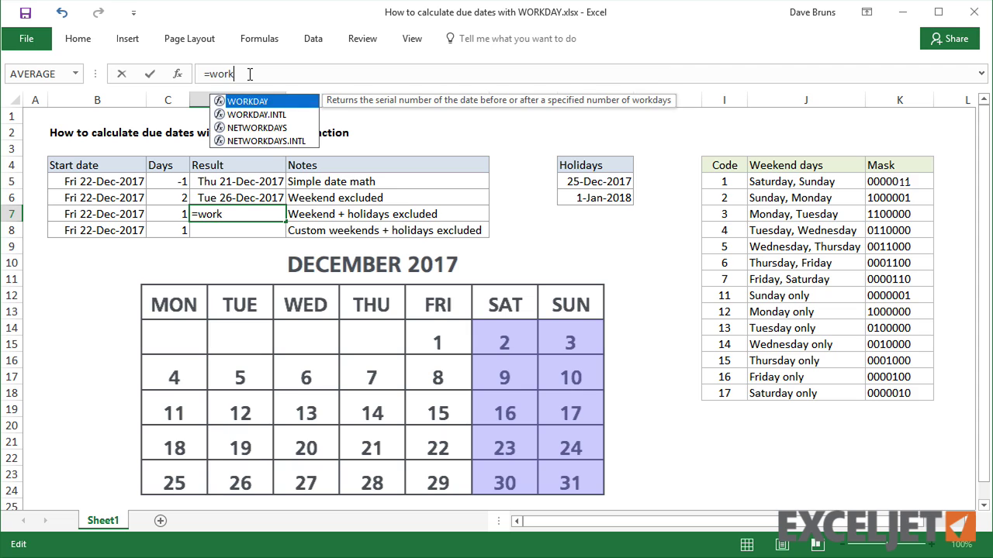
key(Tab)
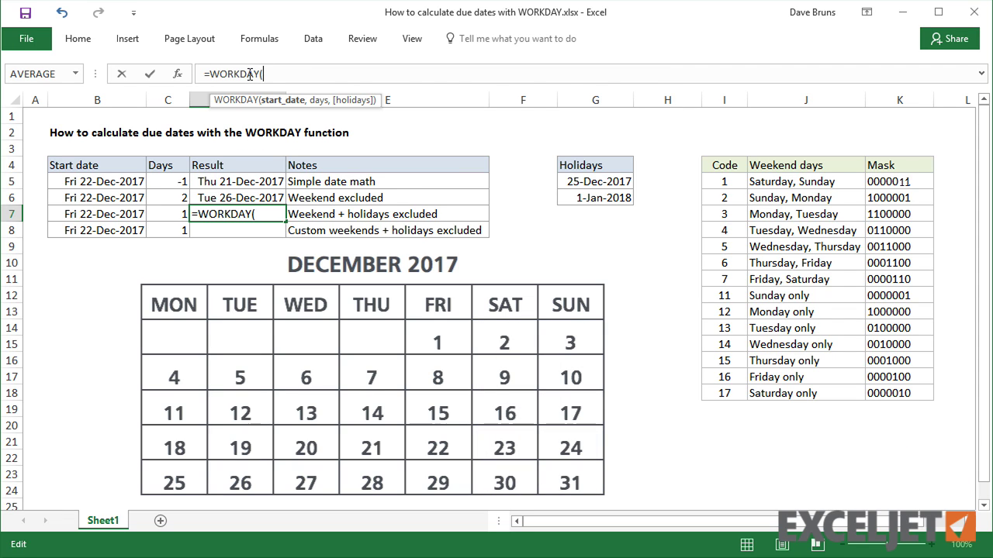
click(131, 216)
text(,)
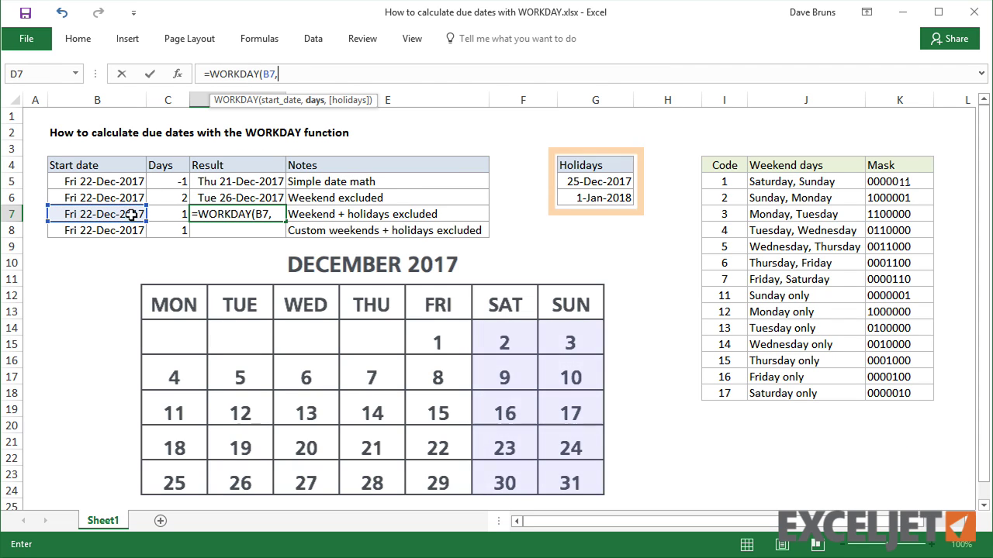
click(168, 212)
text(,)
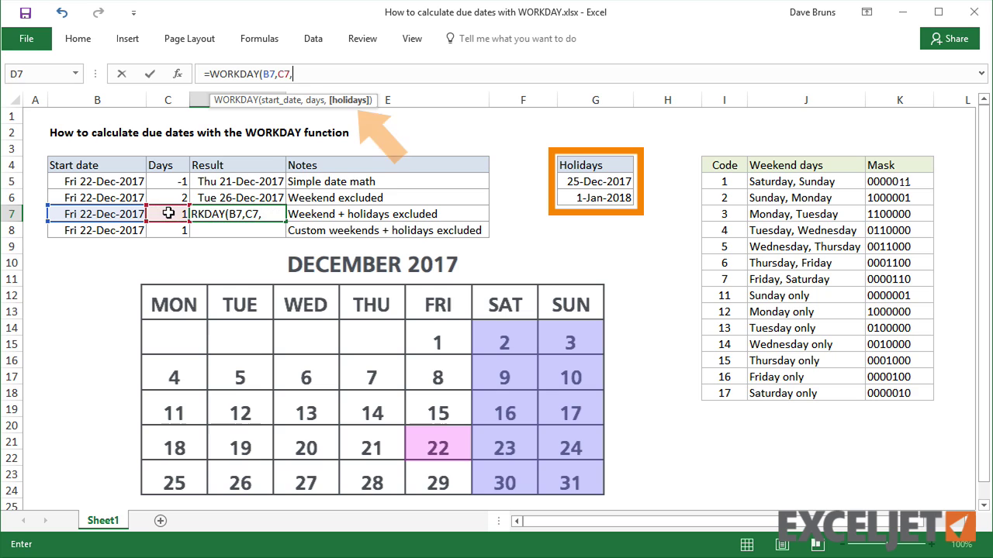
drag(575, 181, 575, 196)
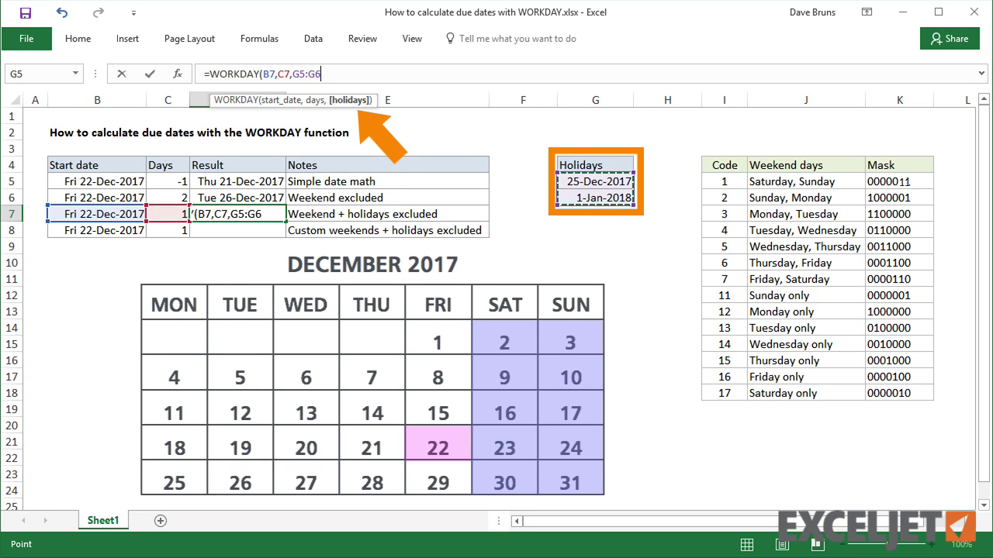
key(Return)
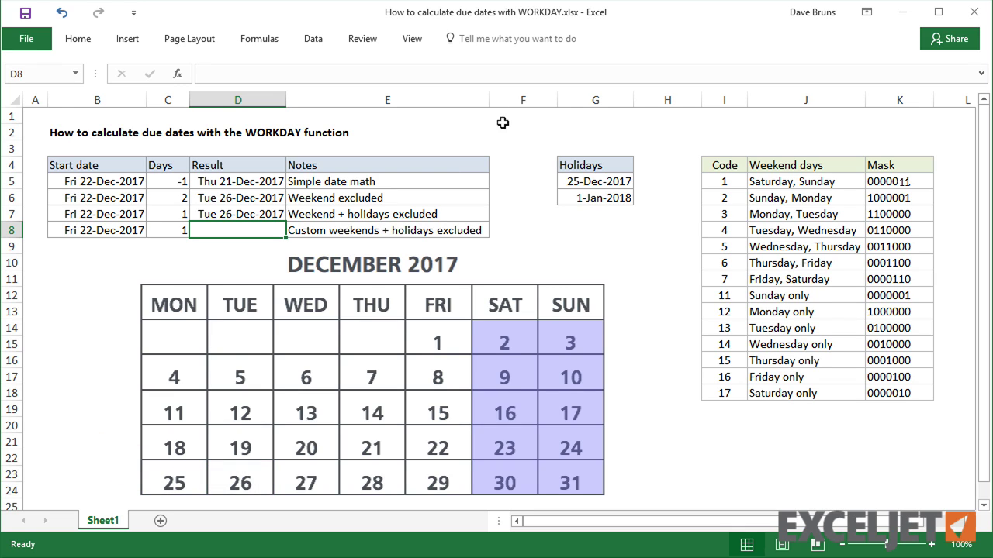
Start a WORKDAY.INTL formula in D8 using start date B8 and days C8.
click(487, 71)
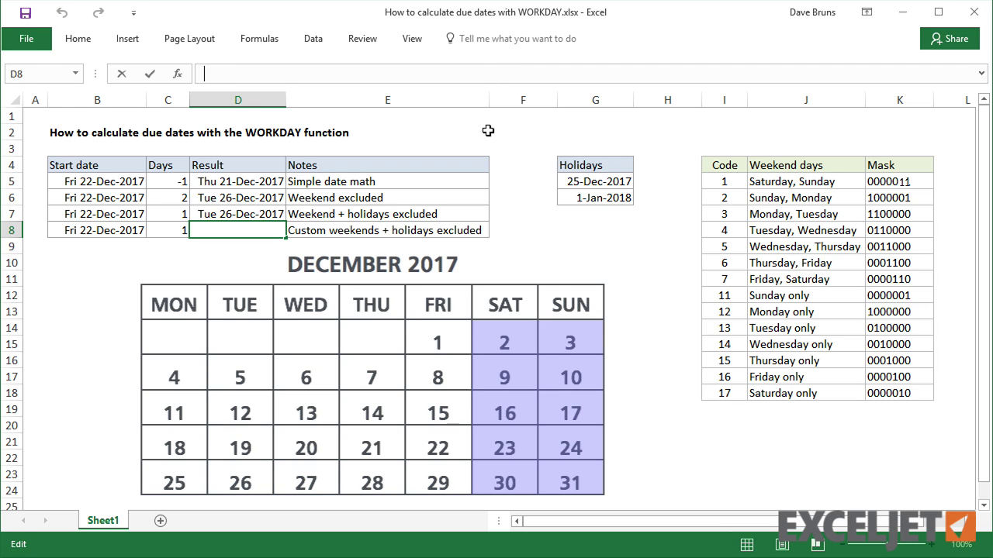
text(=work)
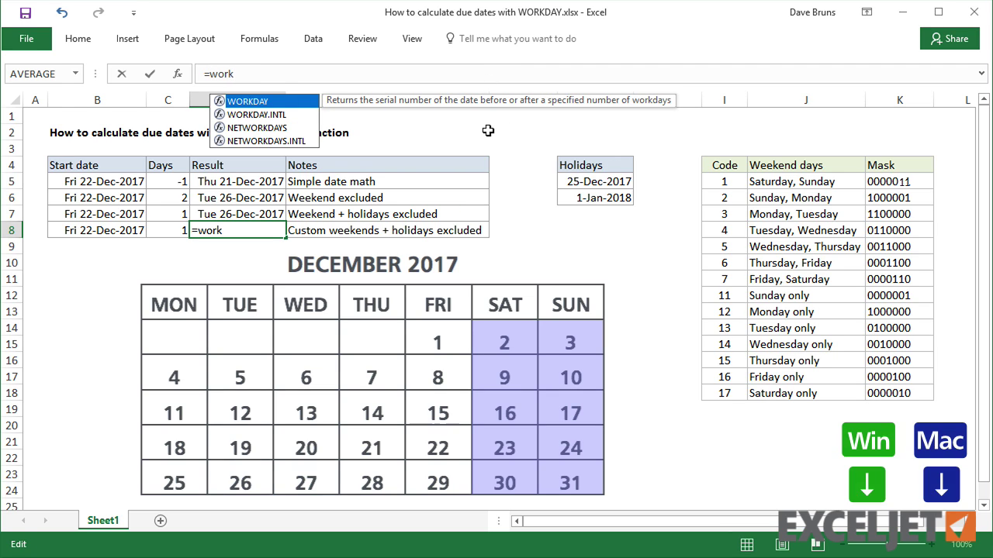
key(Down)
key(Tab)
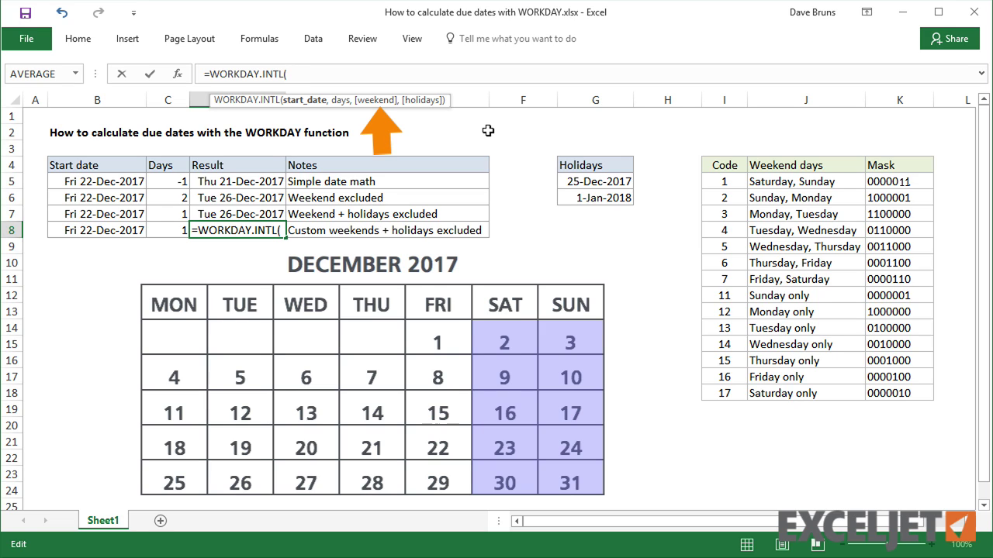
click(122, 230)
text(,)
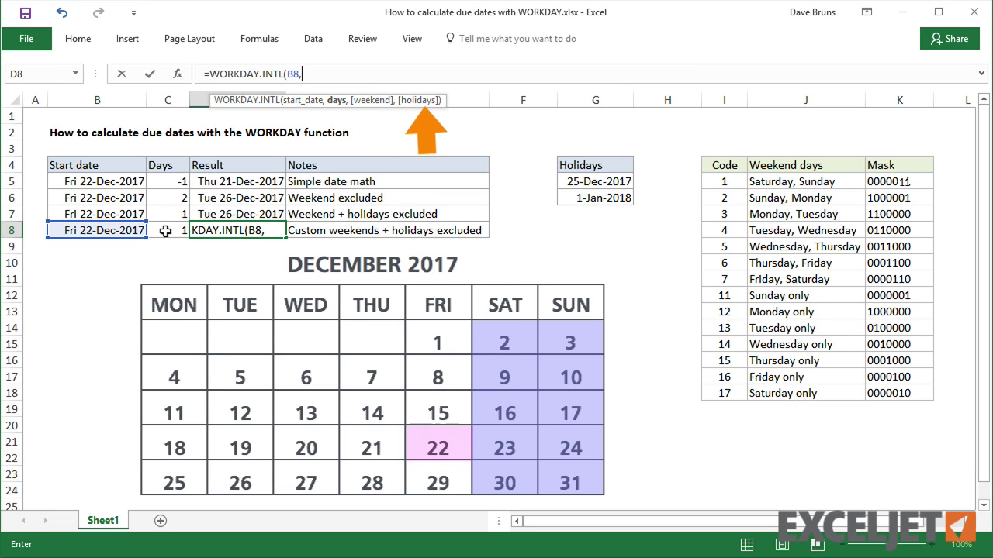
click(170, 232)
text(,)
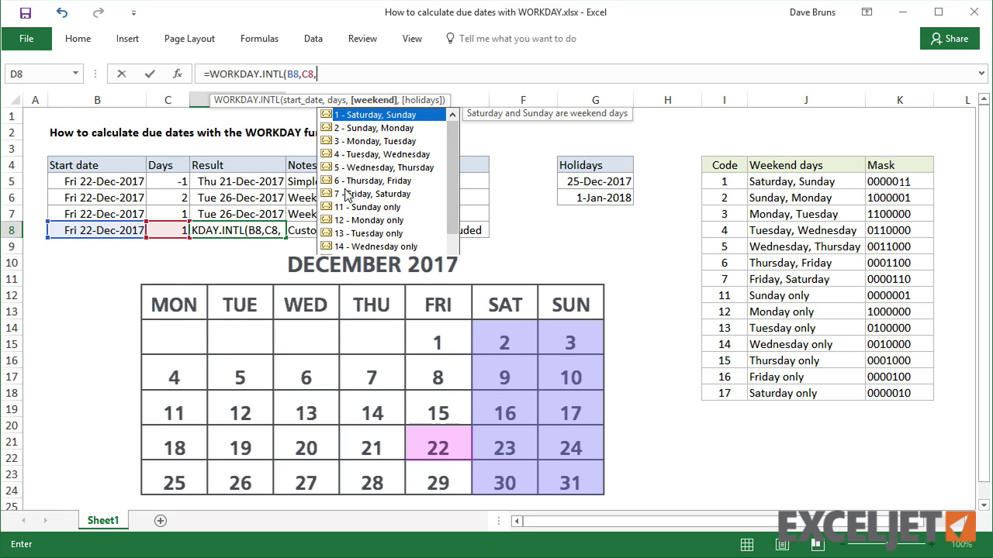
Finish D8's formula with weekend code 11 (Sunday only) and holidays G5:G6.
click(358, 209)
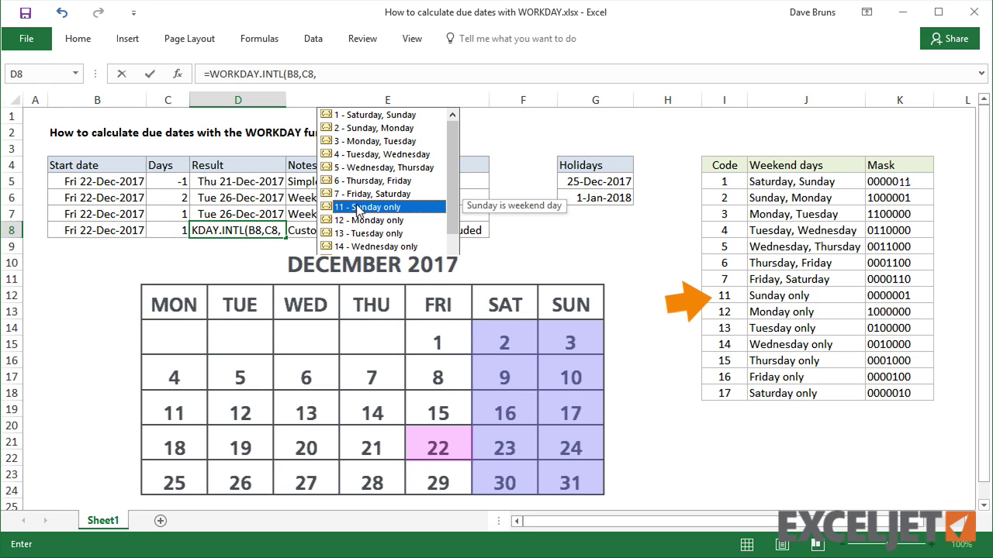
double_click(359, 209)
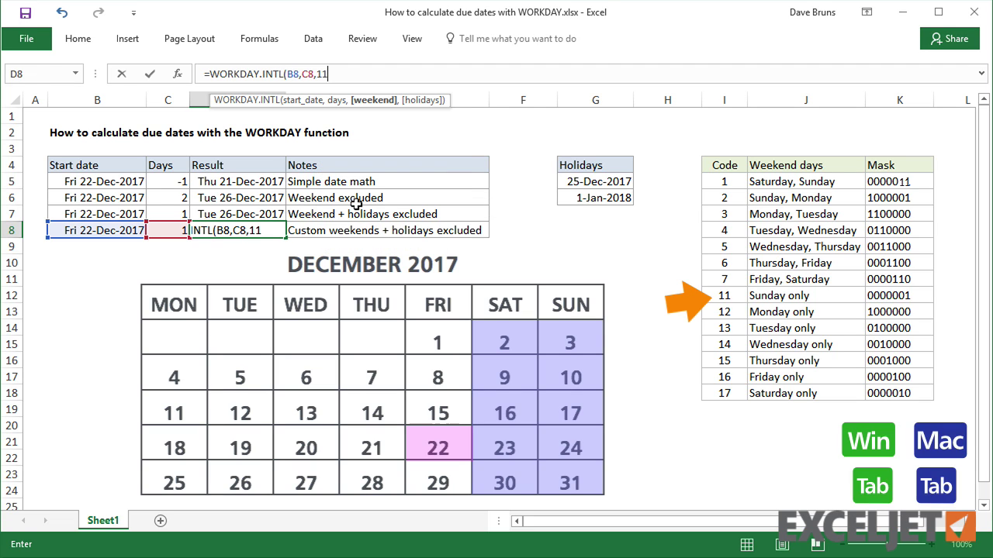
text(,)
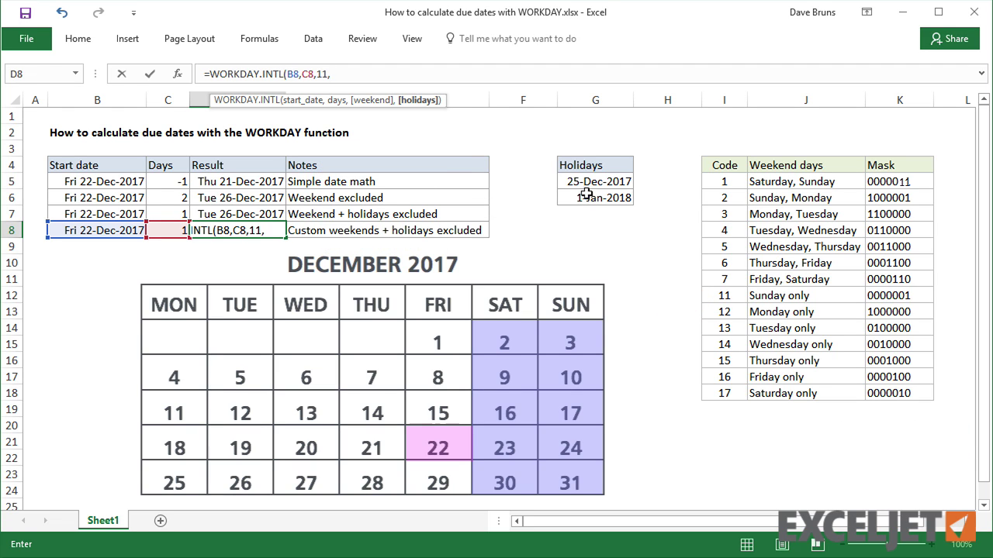
click(586, 186)
drag(586, 186, 588, 199)
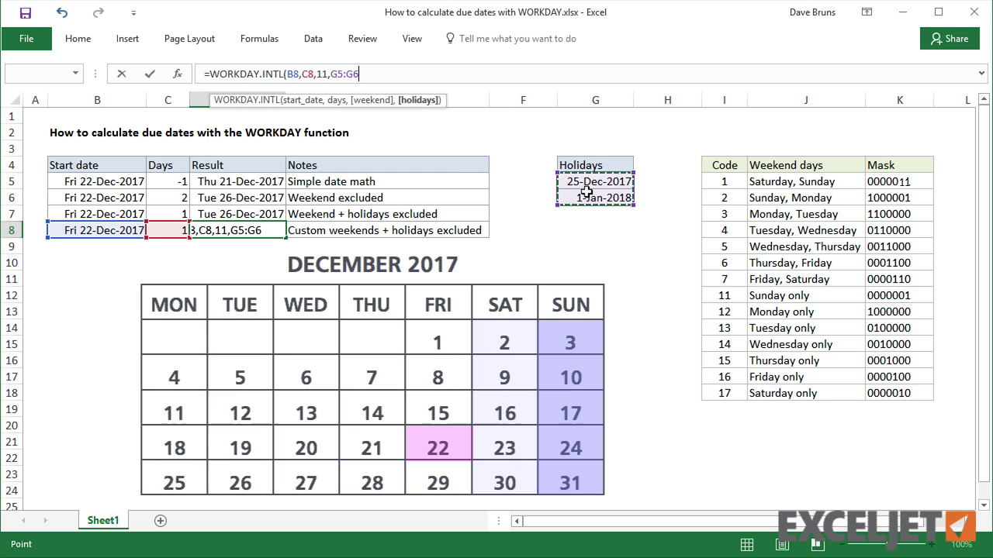
key(Return)
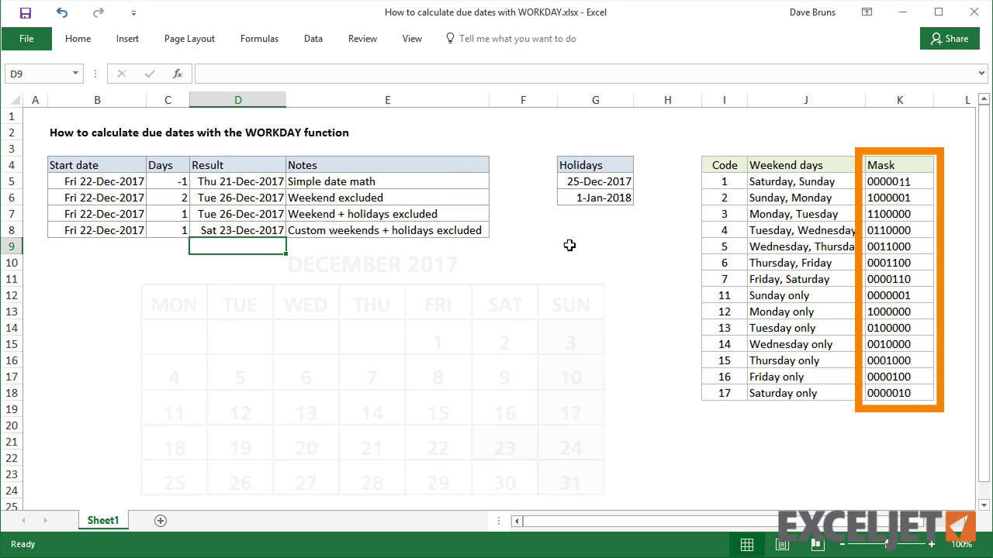
Replace weekend code 11 in D8's formula with the Sunday-only mask "0000001".
key(Up)
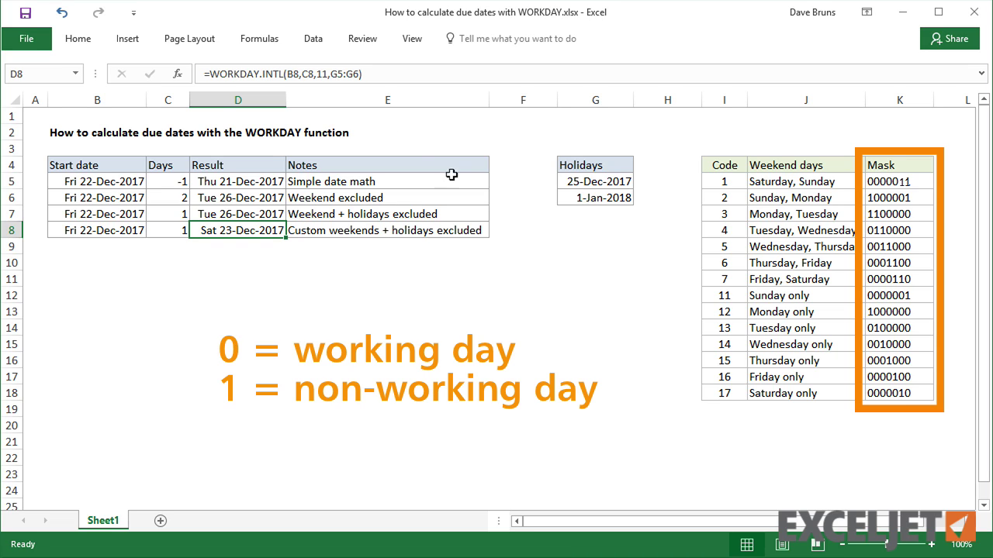
click(268, 74)
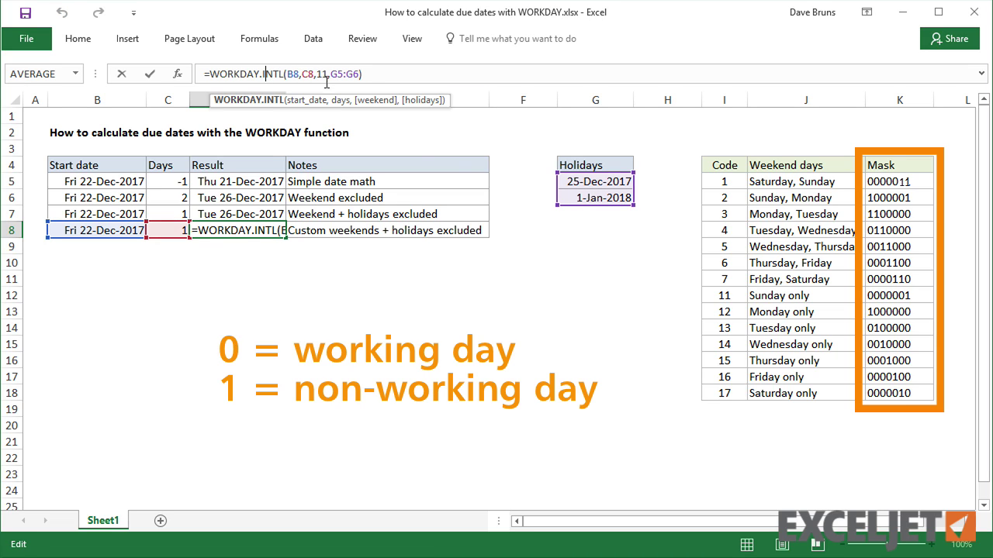
click(374, 100)
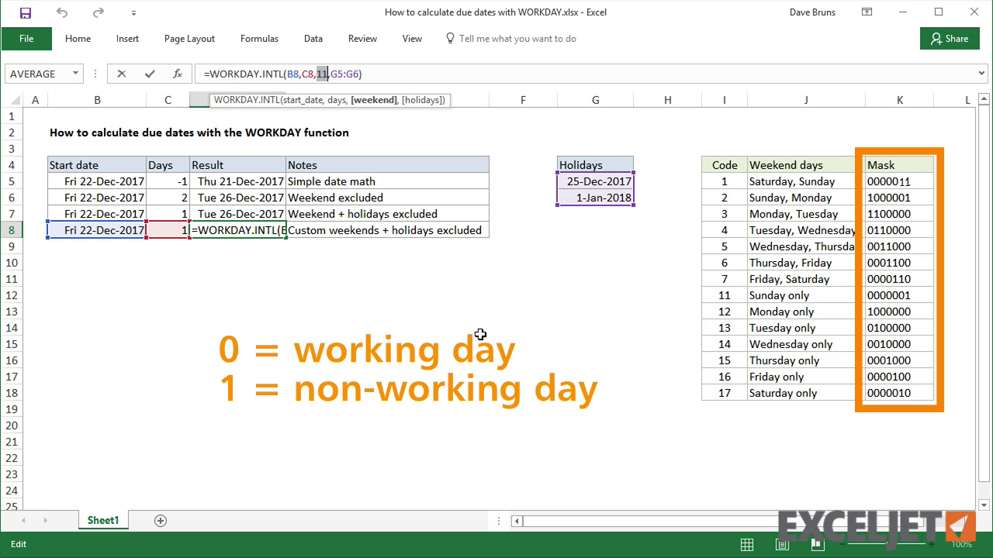
text(")
text(00000)
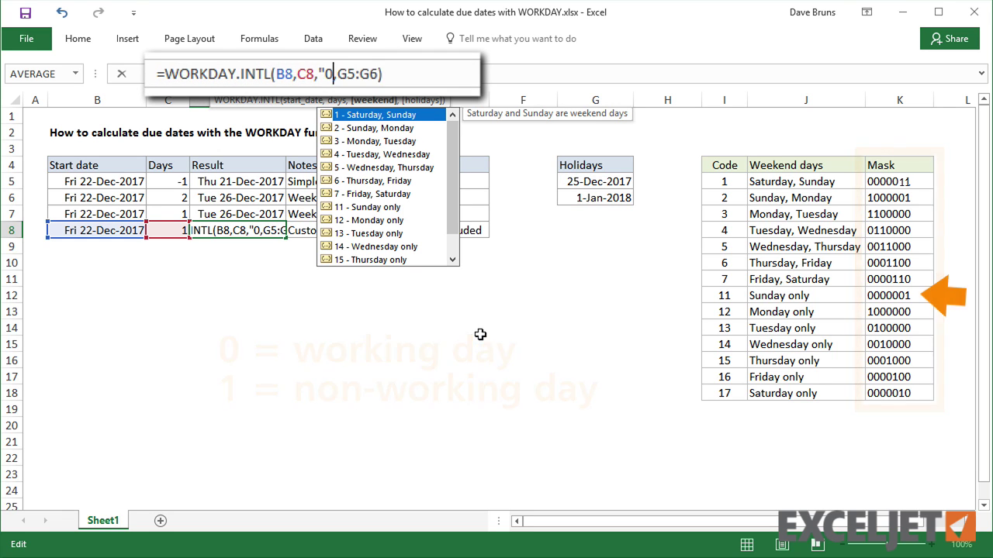
text(01")
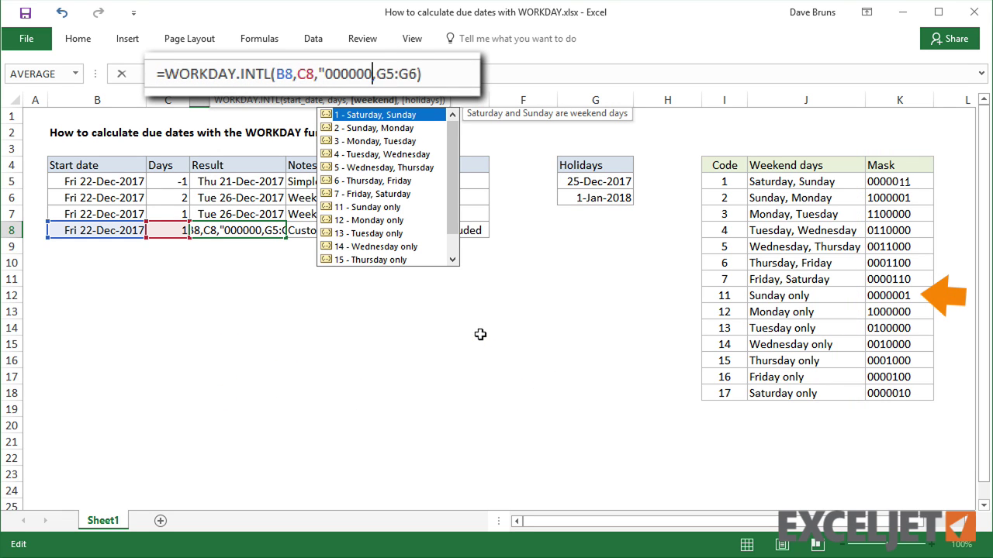